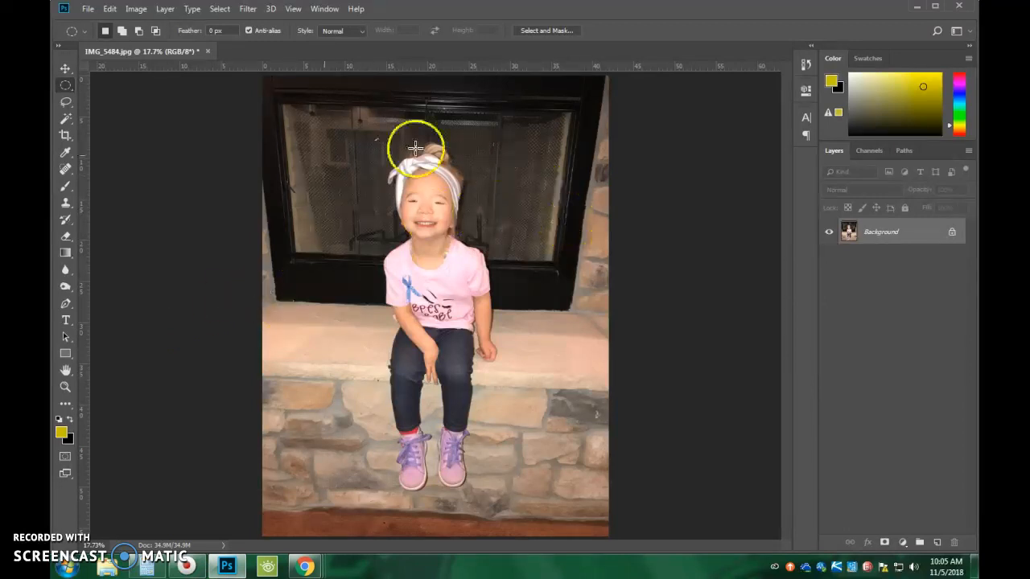
pyautogui.click(133, 9)
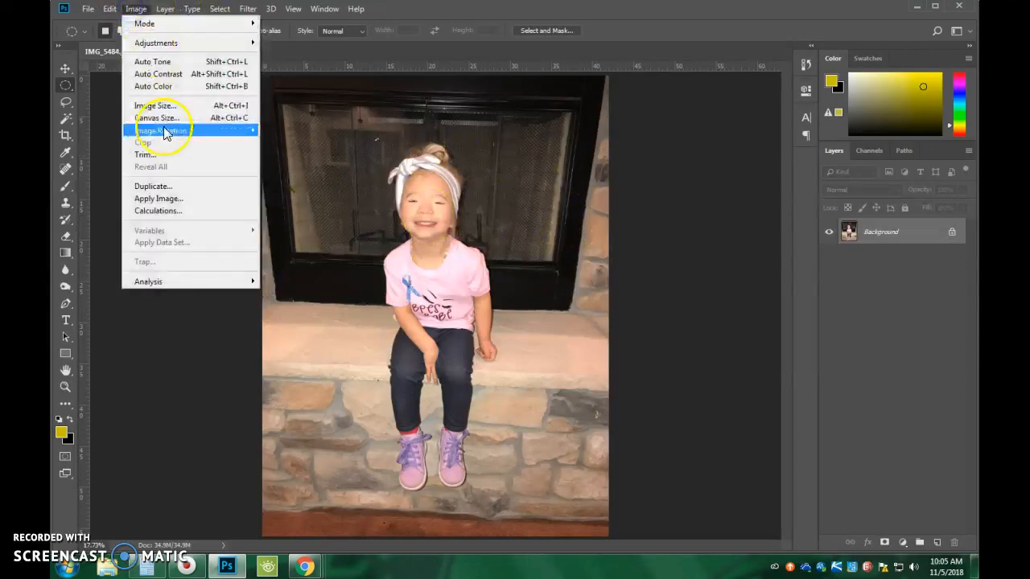
pyautogui.moveTo(161, 131)
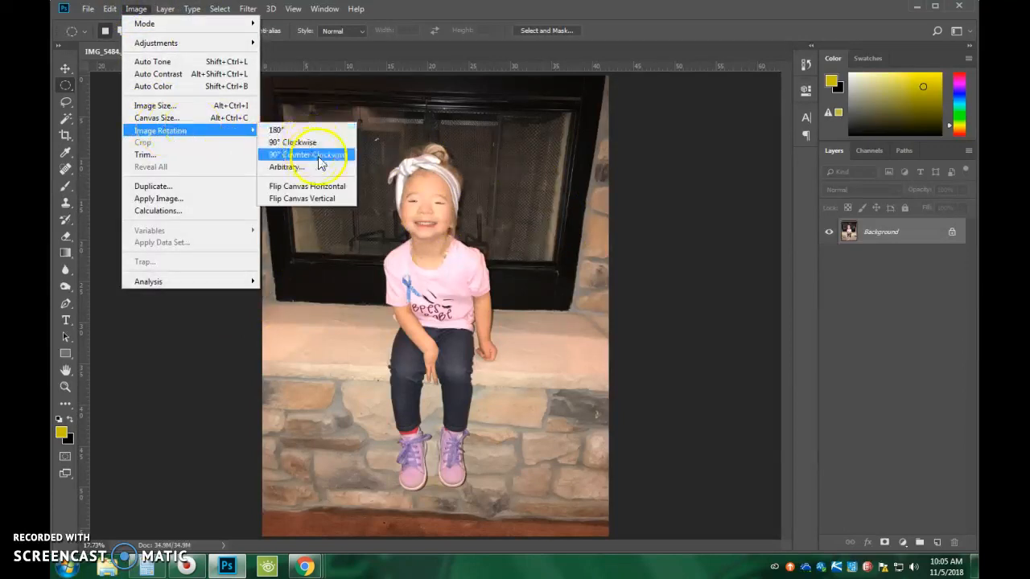
pyautogui.click(688, 163)
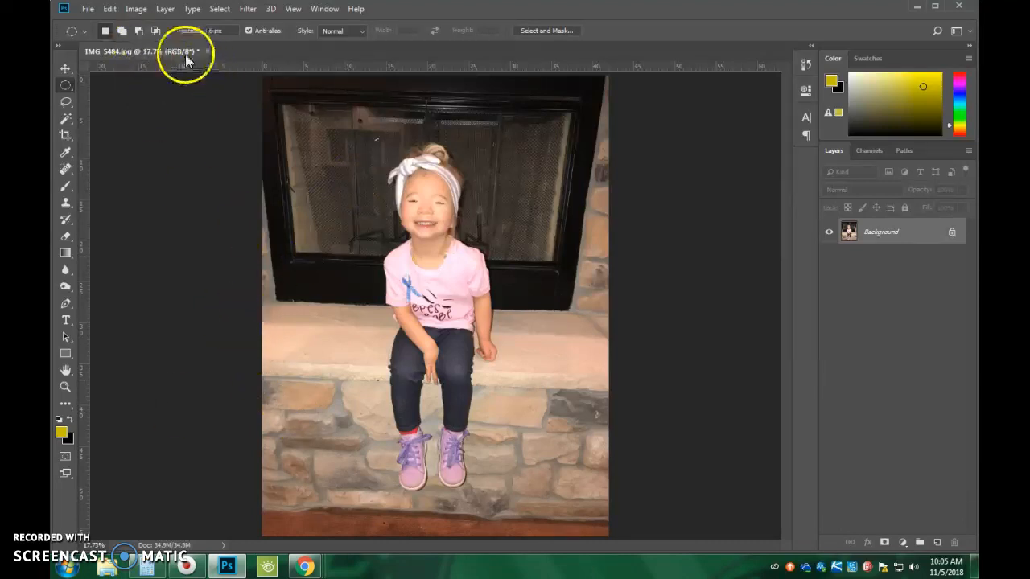
# - Resize the photo to a width of 5 inches and fit the whole image in the view
pyautogui.click(136, 9)
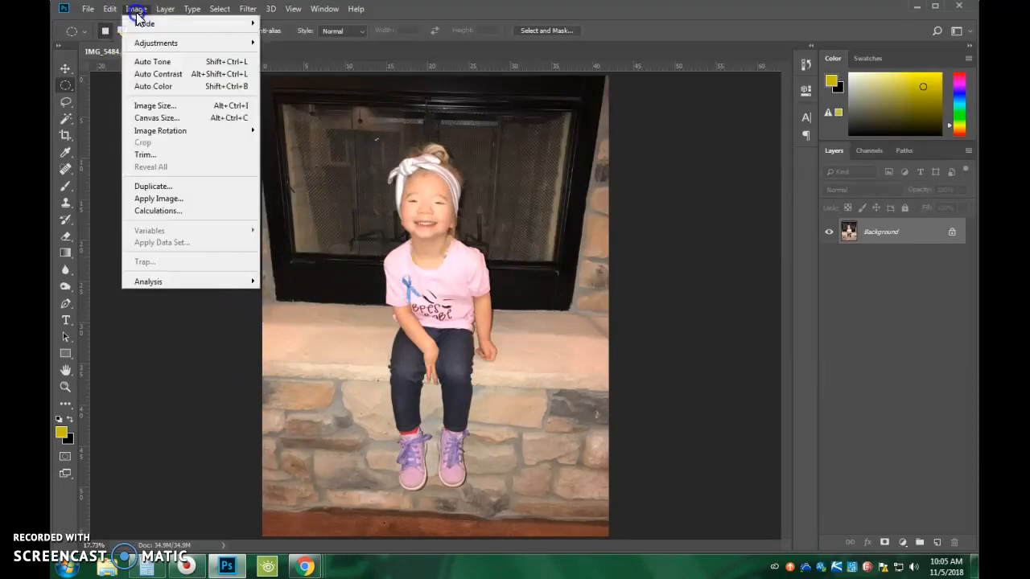
pyautogui.click(172, 107)
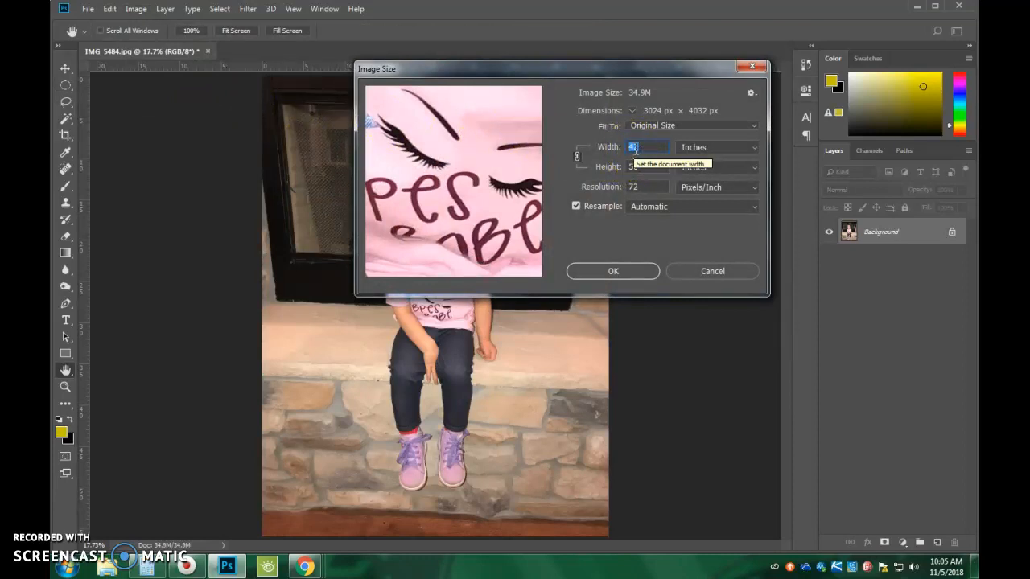
pyautogui.write('5')
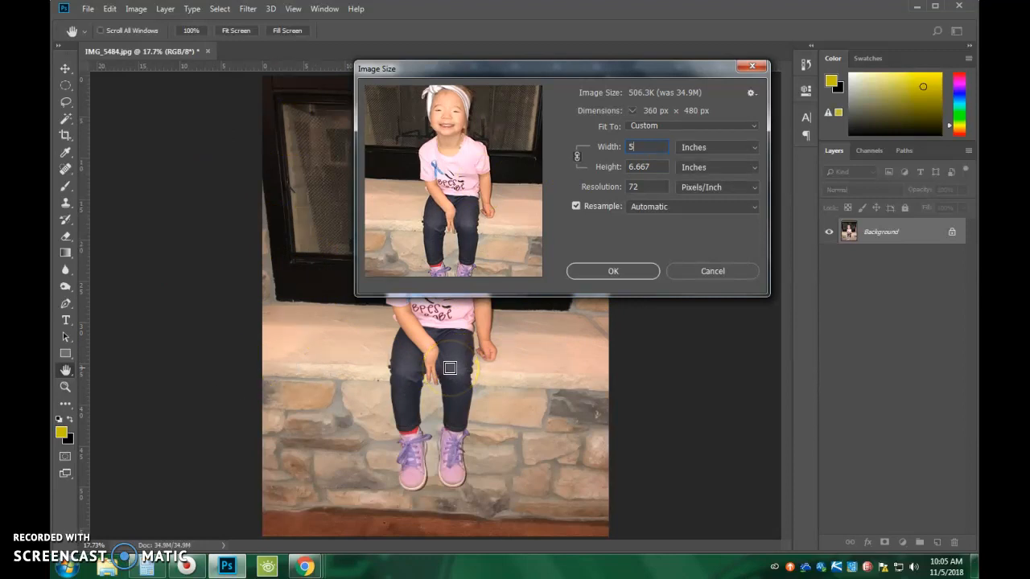
pyautogui.click(611, 271)
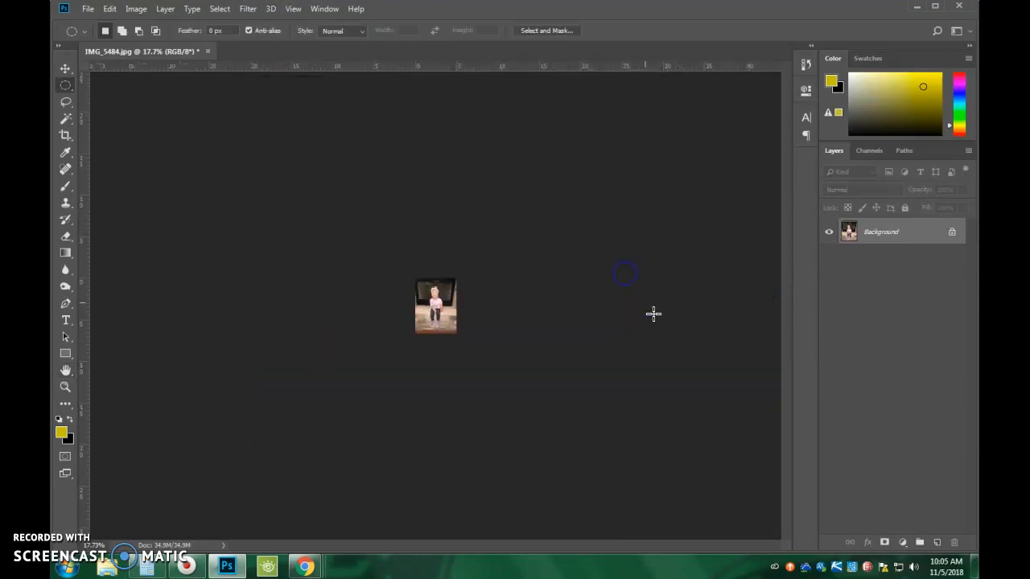
pyautogui.hotkey('ctrl', '0')
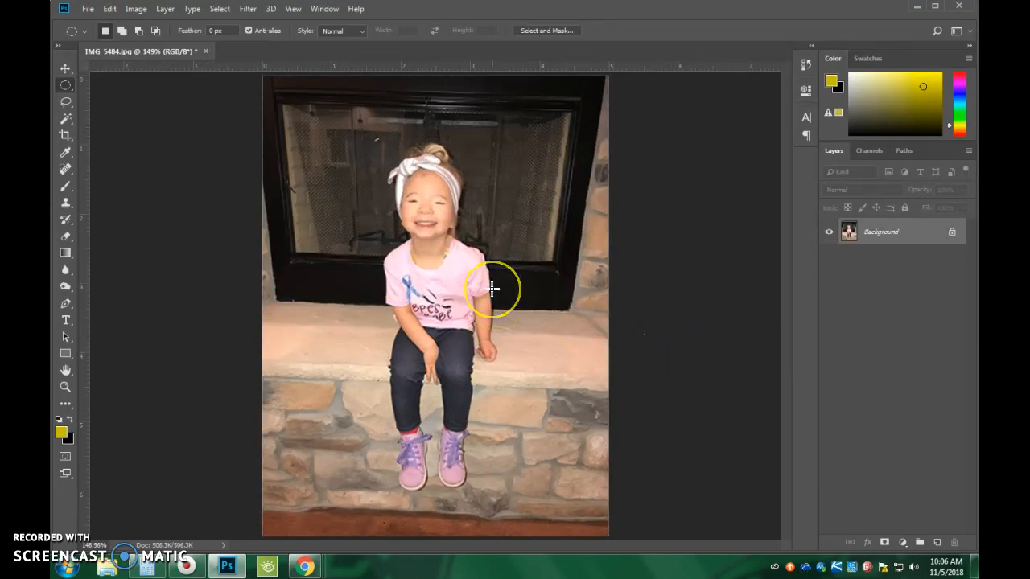
# - Draw an elliptical selection about 2.1 × 2.6 in around the girl's head and upper body
pyautogui.moveTo(352, 113); pyautogui.dragTo(503, 292)
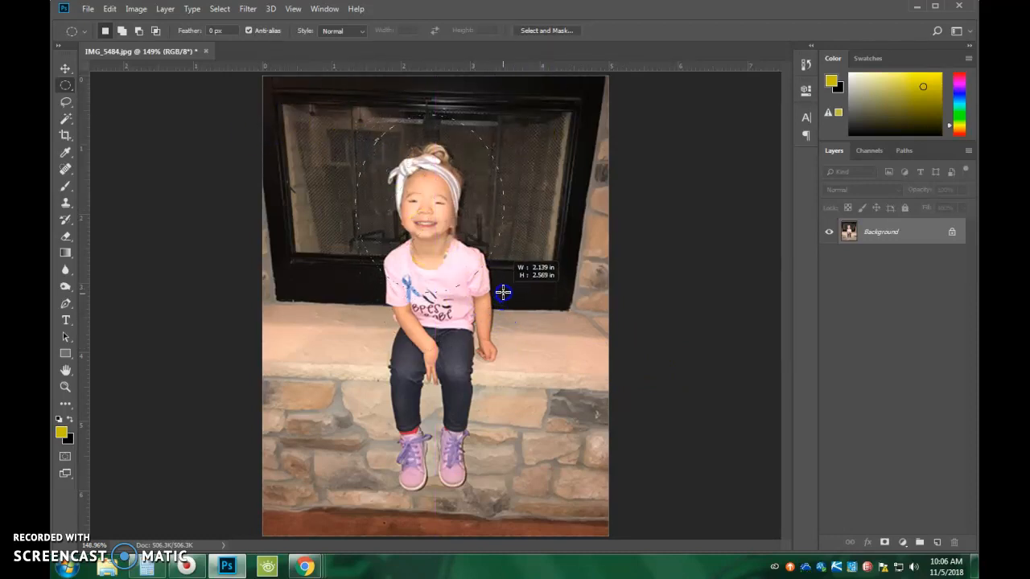
pyautogui.moveTo(432, 228); pyautogui.dragTo(432, 237)
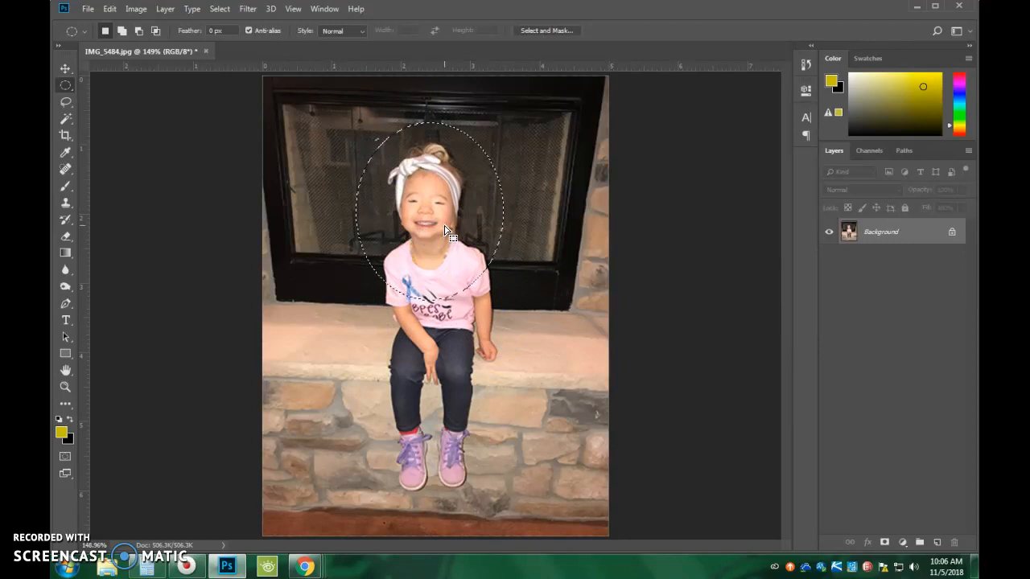
pyautogui.click(440, 204)
pyautogui.click(417, 194)
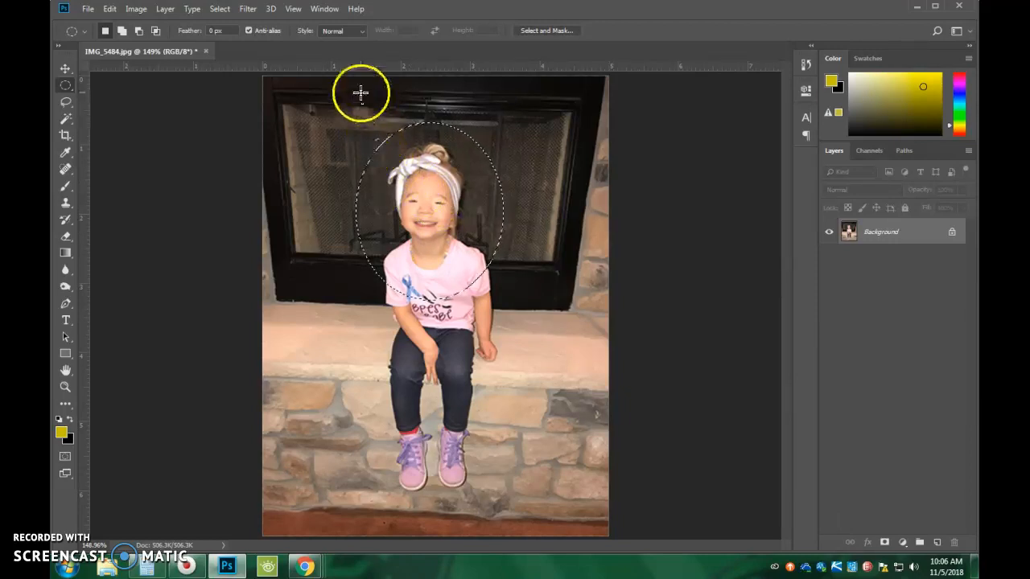
# - Feather the elliptical selection with a radius of 10 pixels
pyautogui.click(220, 11)
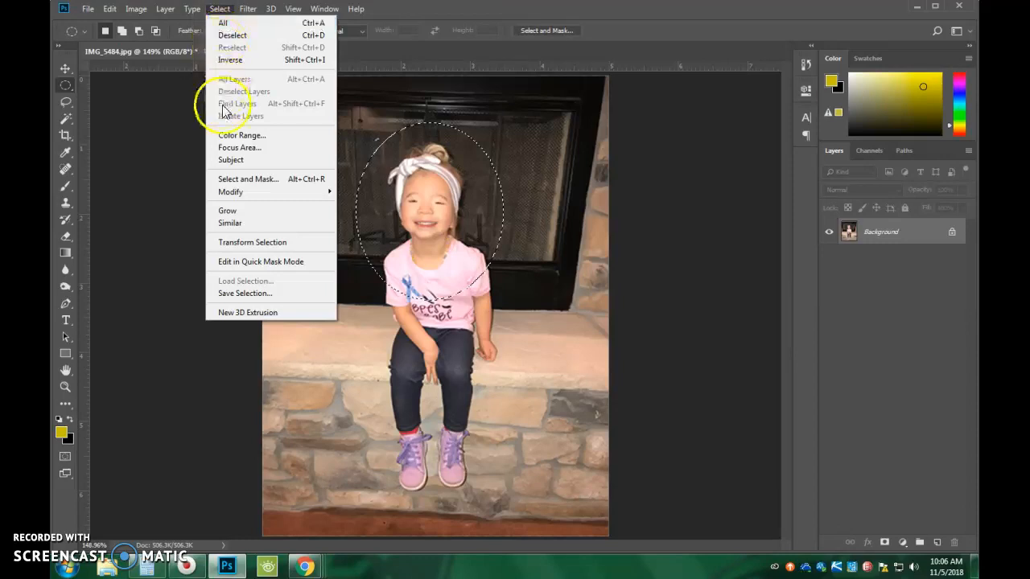
pyautogui.moveTo(241, 192)
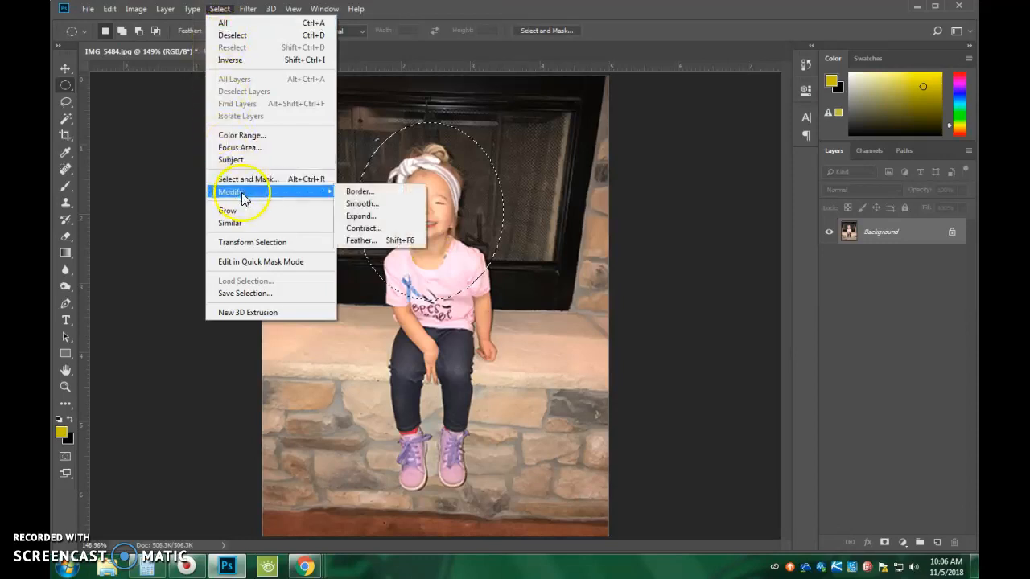
pyautogui.click(363, 242)
pyautogui.click(475, 176)
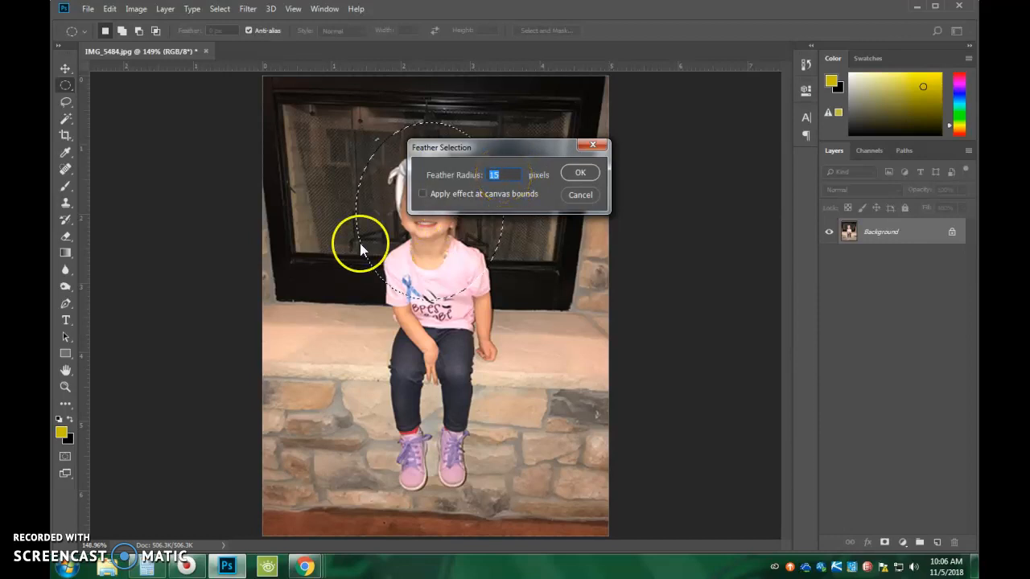
pyautogui.write('1')
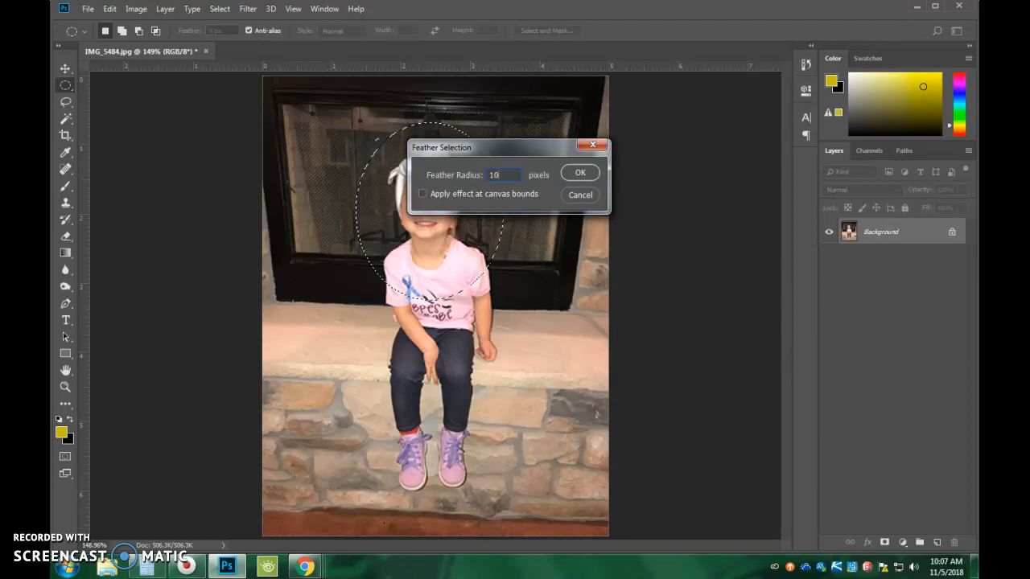
pyautogui.doubleClick(507, 175)
pyautogui.click(579, 174)
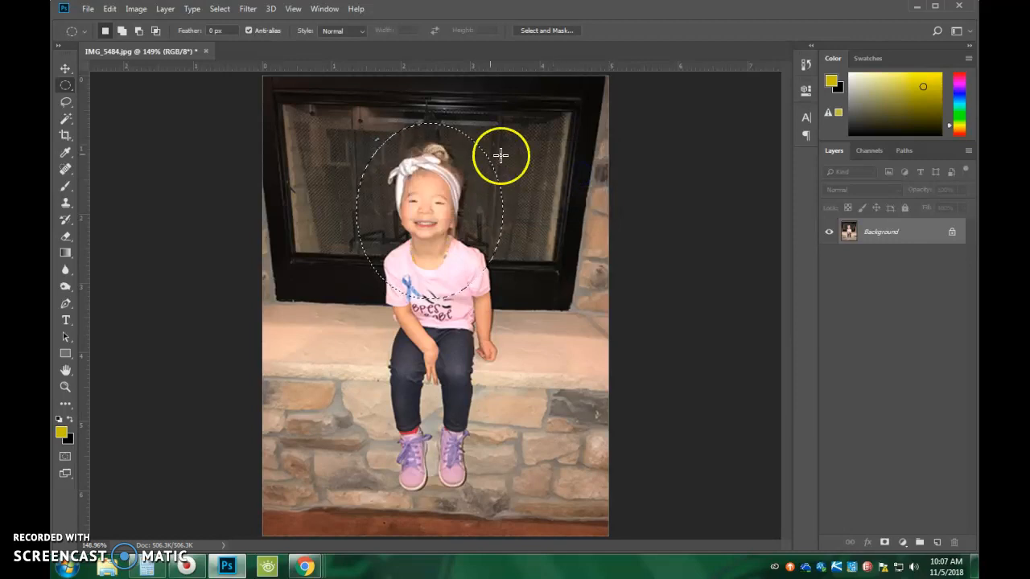
# - Create a 204 × 233 pixel document with transparent background from the Clipboard preset, named "Feathering - " followed by the child's name
pyautogui.click(87, 11)
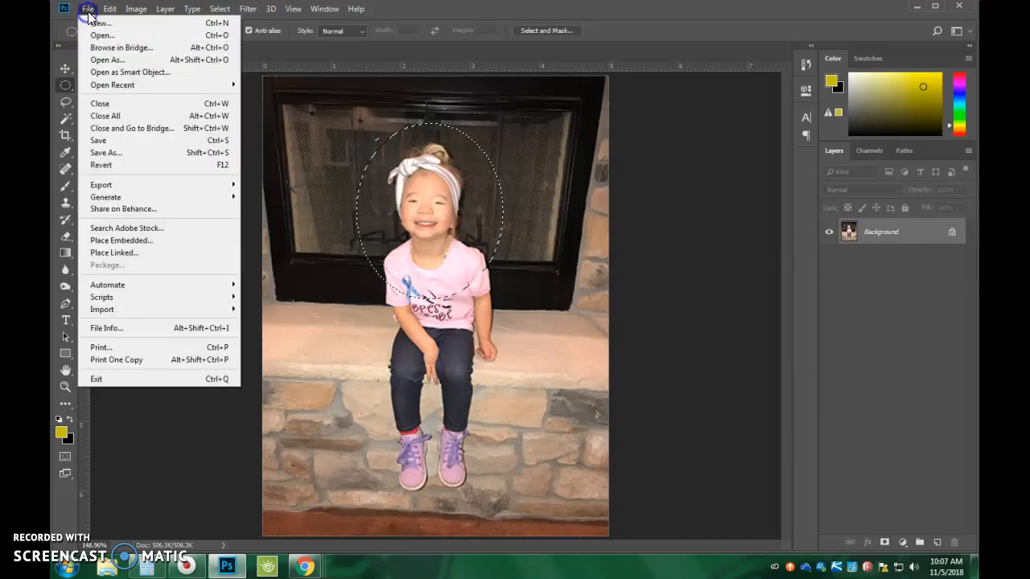
pyautogui.click(91, 22)
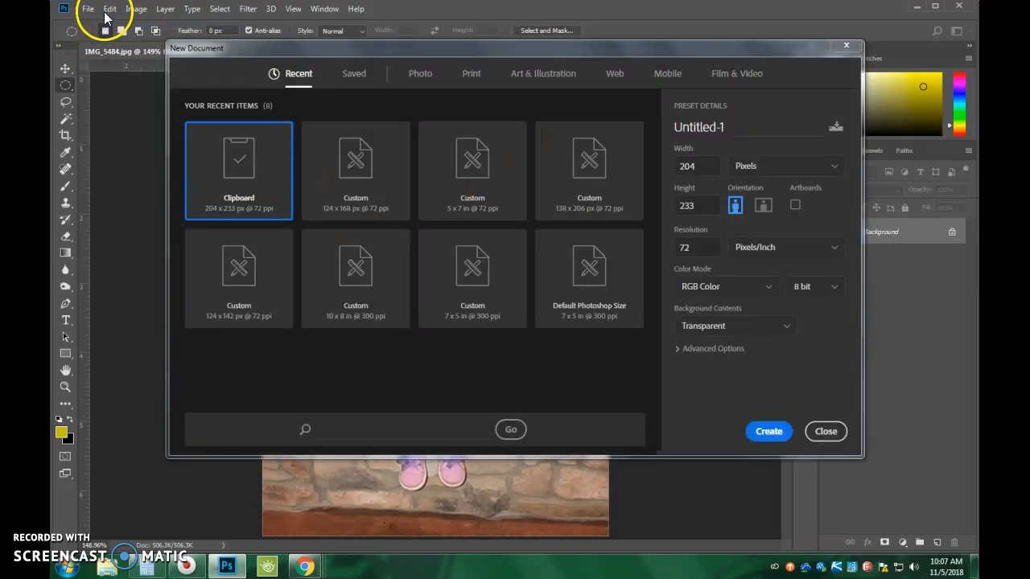
pyautogui.moveTo(732, 127); pyautogui.dragTo(658, 127)
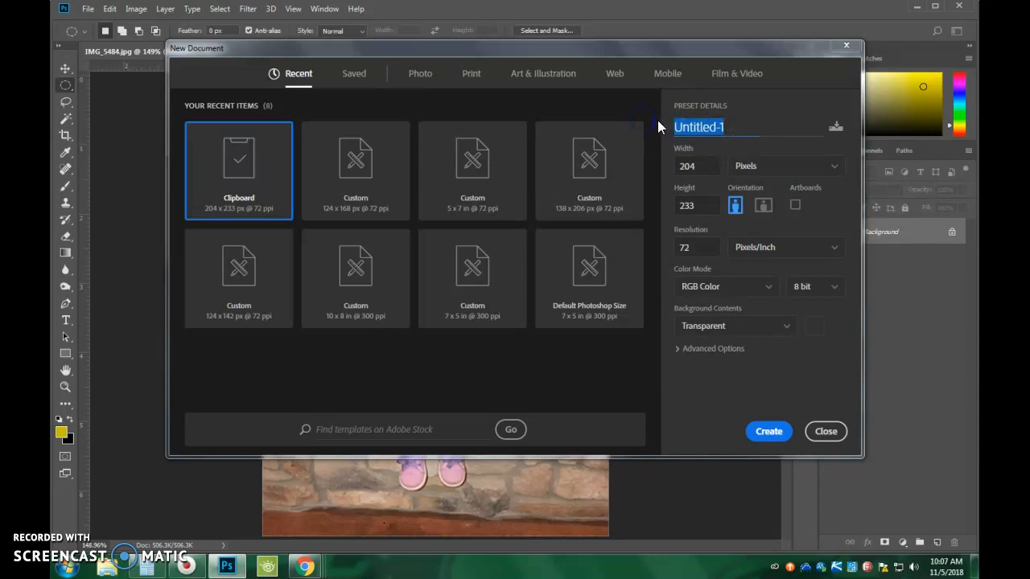
pyautogui.write('Feathering - S')
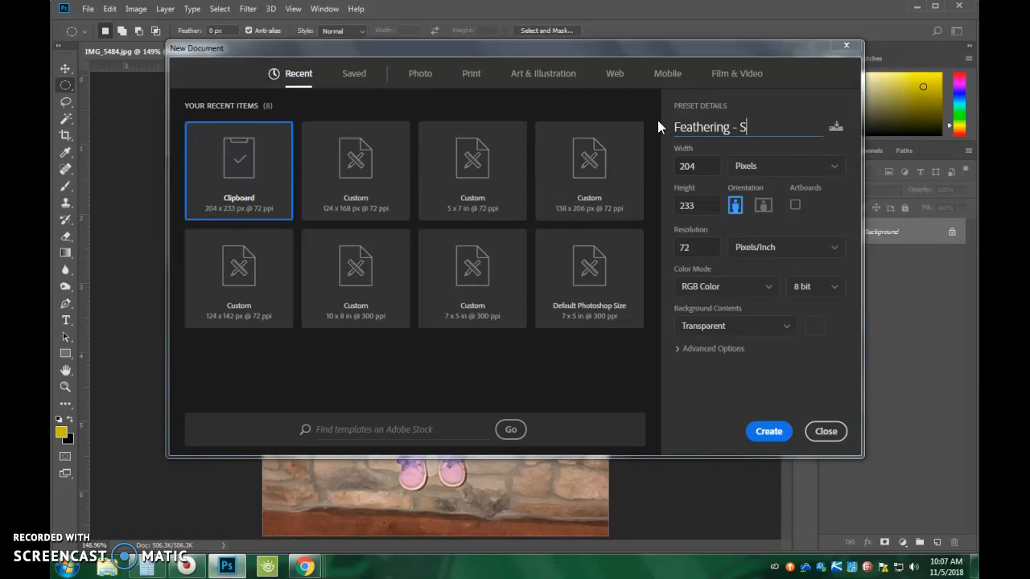
pyautogui.write('awyer')
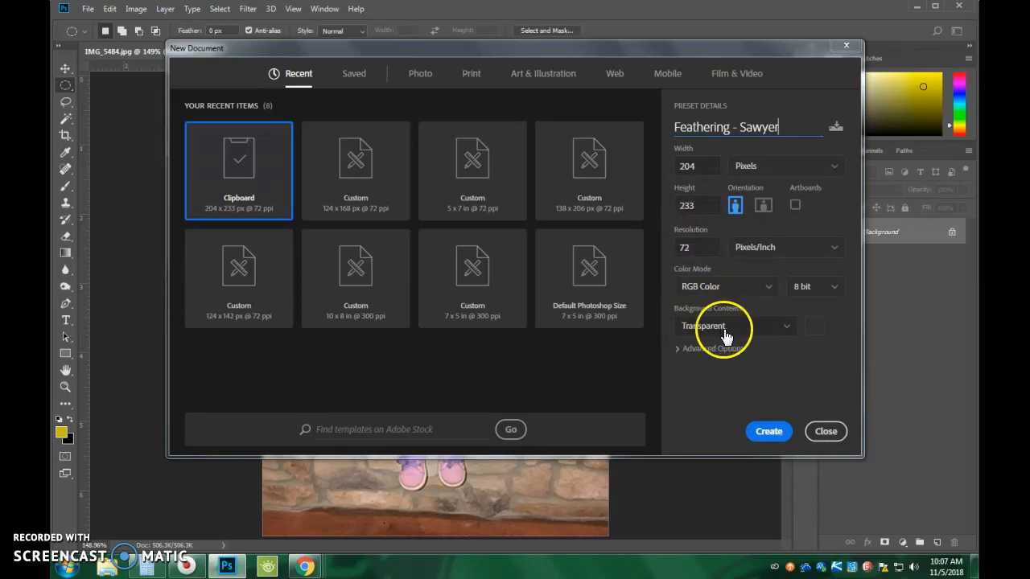
pyautogui.click(782, 430)
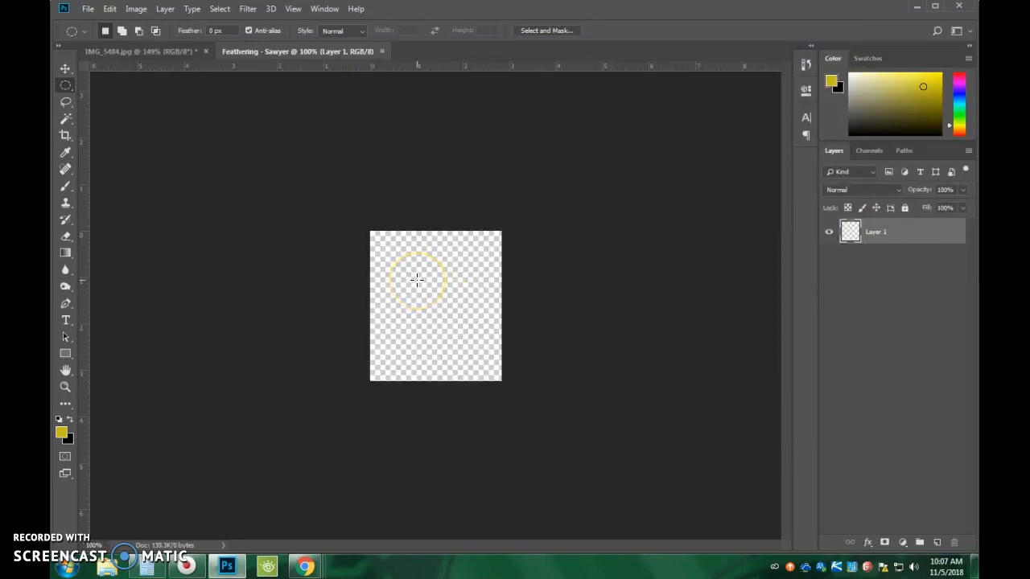
# - Paste the feathered portrait into the new document and center it on the canvas with the Move tool
pyautogui.hotkey('ctrl', 'v')
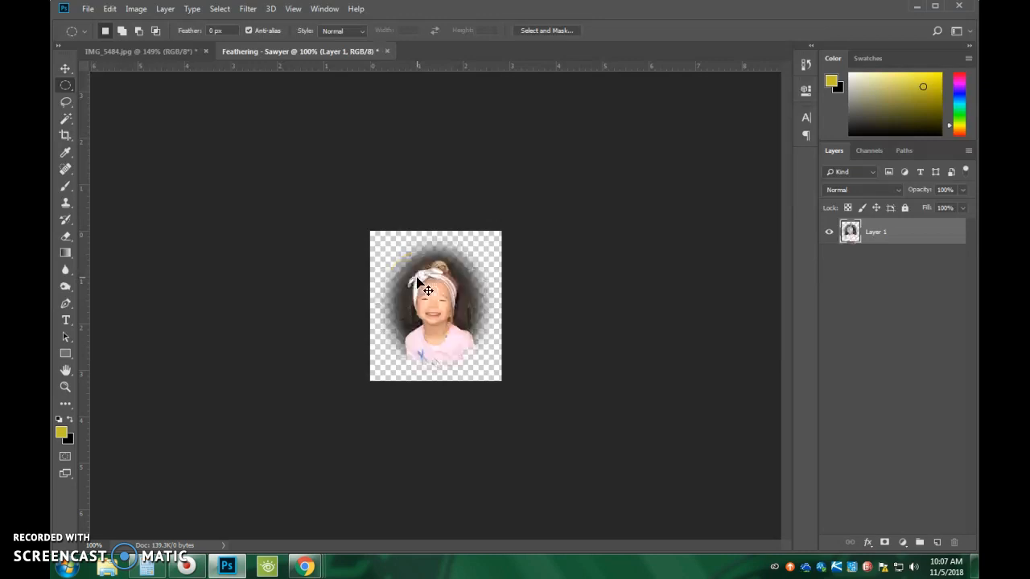
pyautogui.click(66, 66)
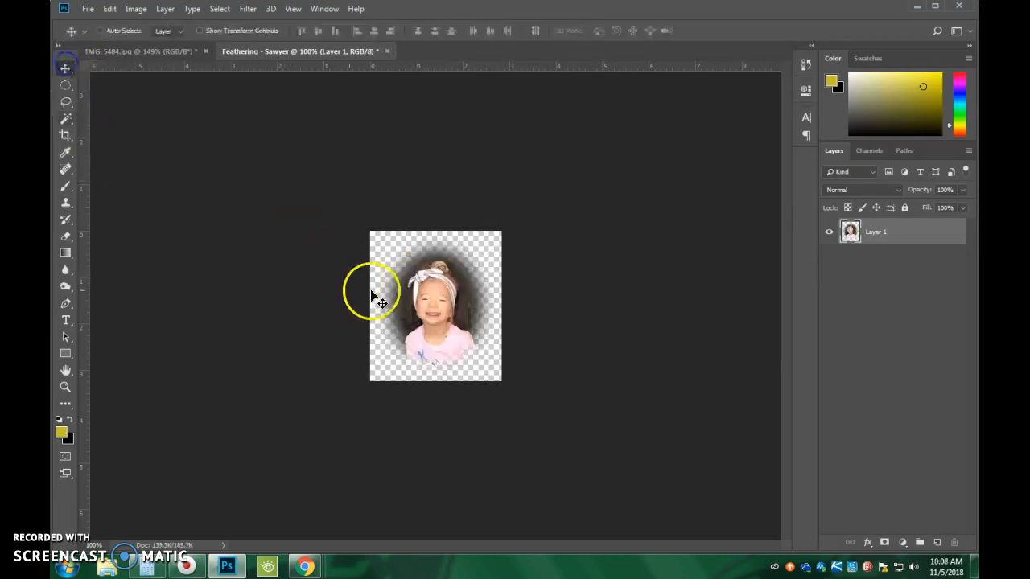
pyautogui.moveTo(426, 306)
pyautogui.mouseDown()
pyautogui.moveTo(500, 340)
pyautogui.moveTo(432, 287)
pyautogui.moveTo(416, 301)
pyautogui.moveTo(423, 309)
pyautogui.mouseUp()
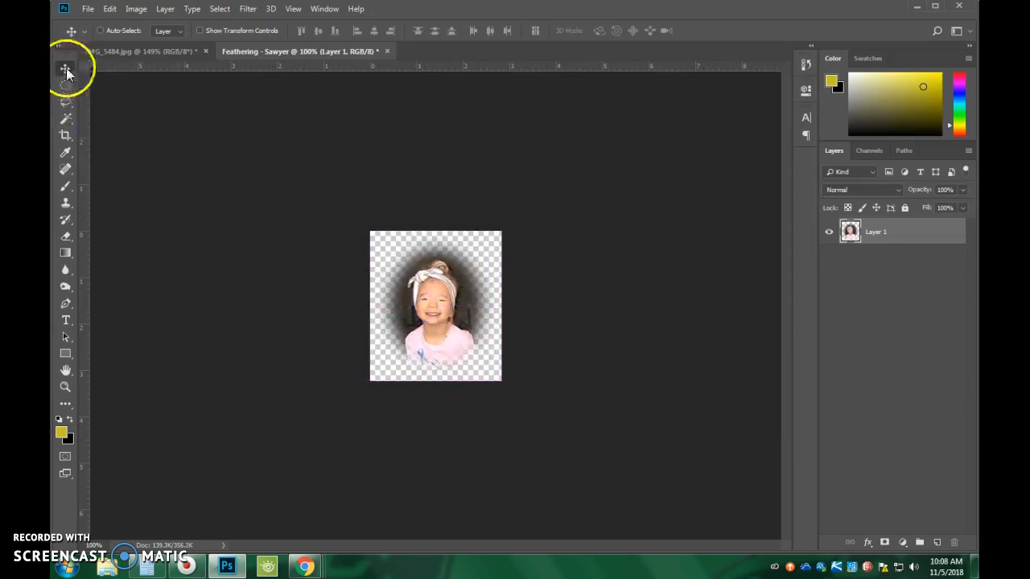
pyautogui.moveTo(427, 301); pyautogui.dragTo(435, 304)
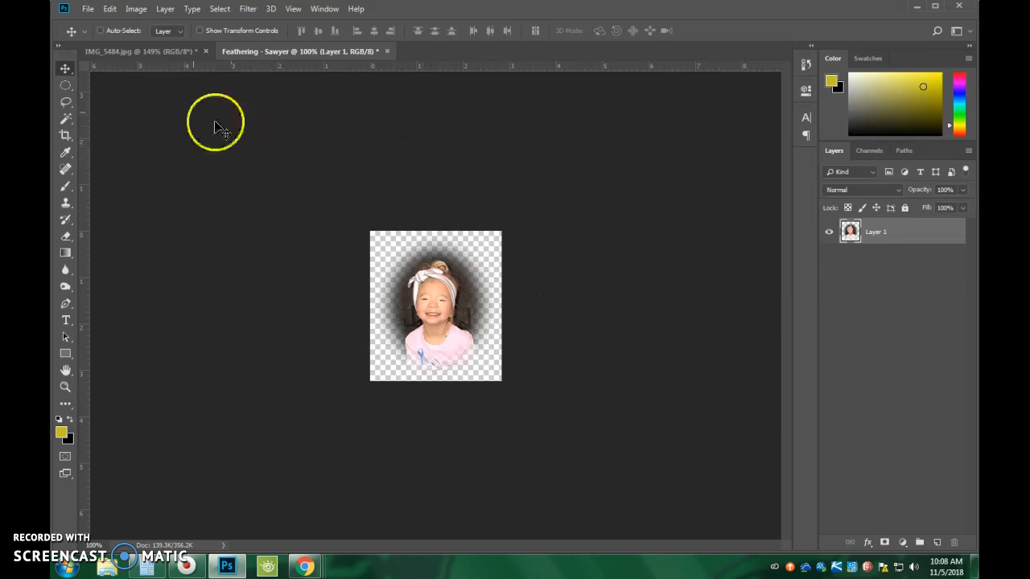
# - Save the feathered portrait as a PNG copy with the large file size option, and close its document without saving changes
pyautogui.click(86, 9)
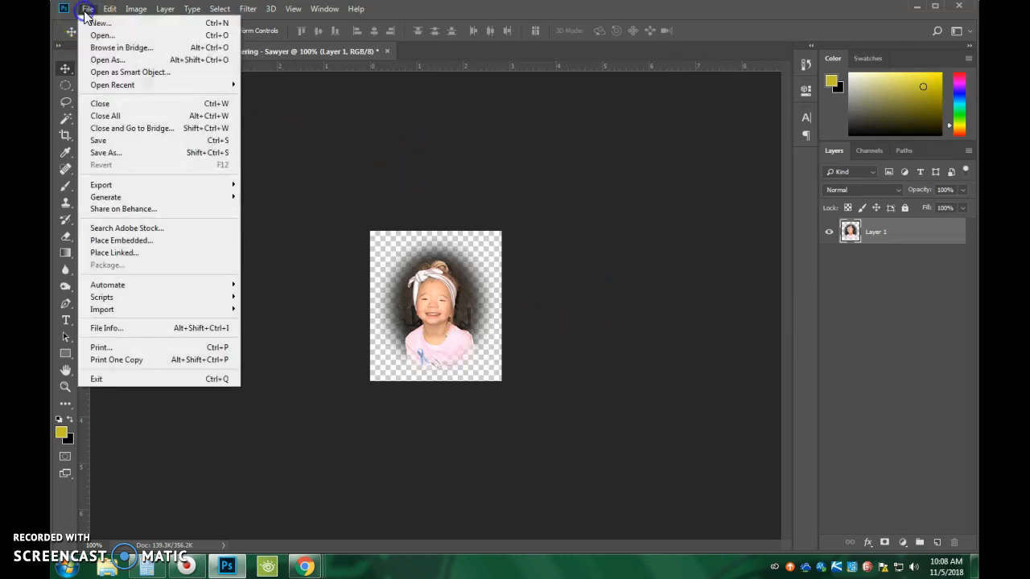
pyautogui.click(120, 153)
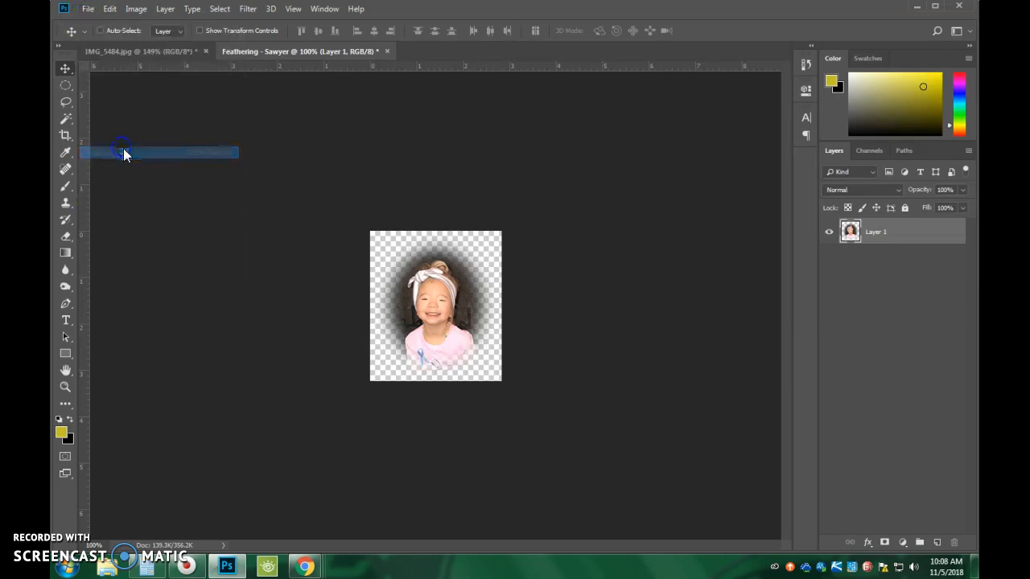
pyautogui.click(150, 259)
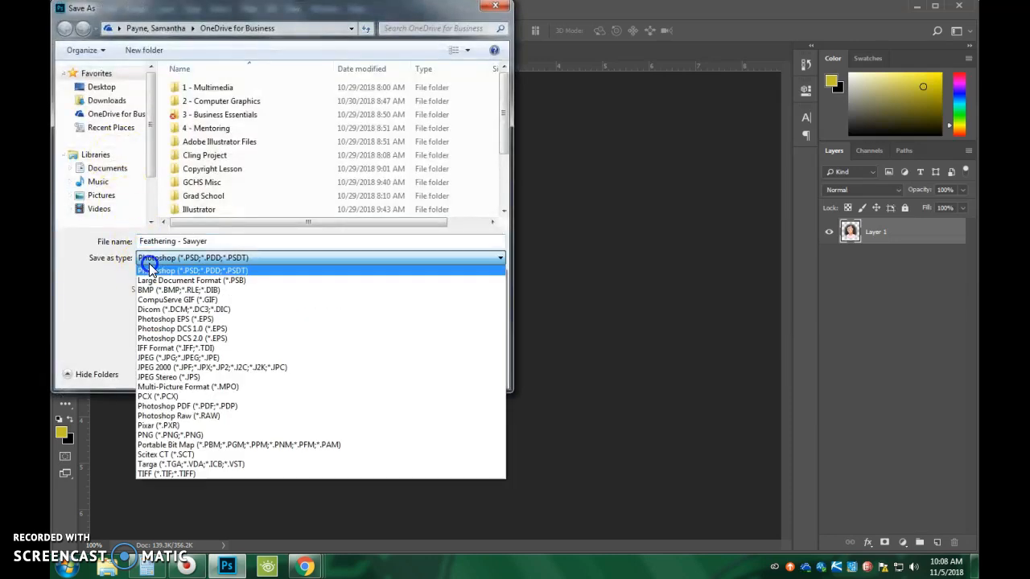
pyautogui.click(157, 438)
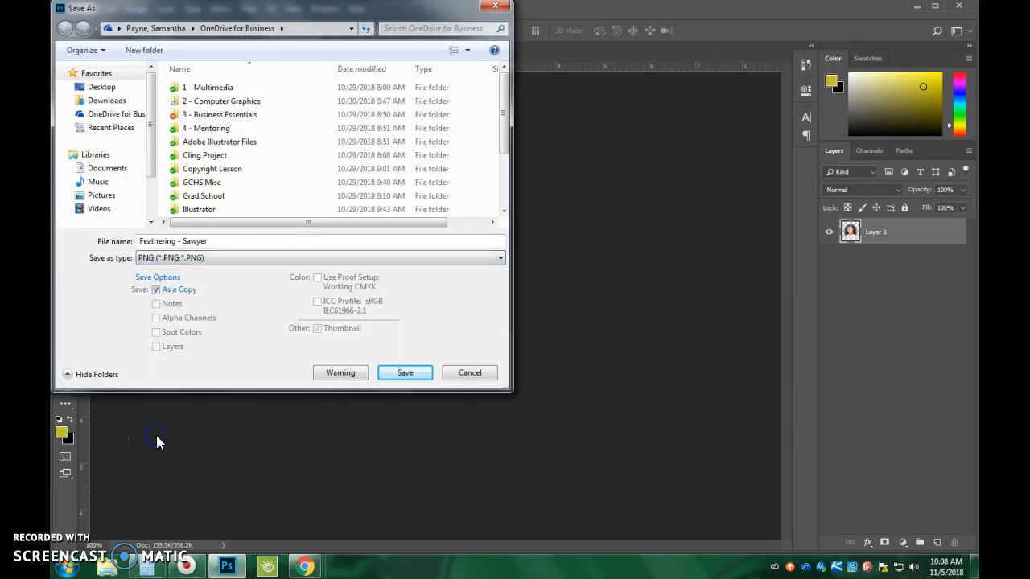
pyautogui.click(407, 374)
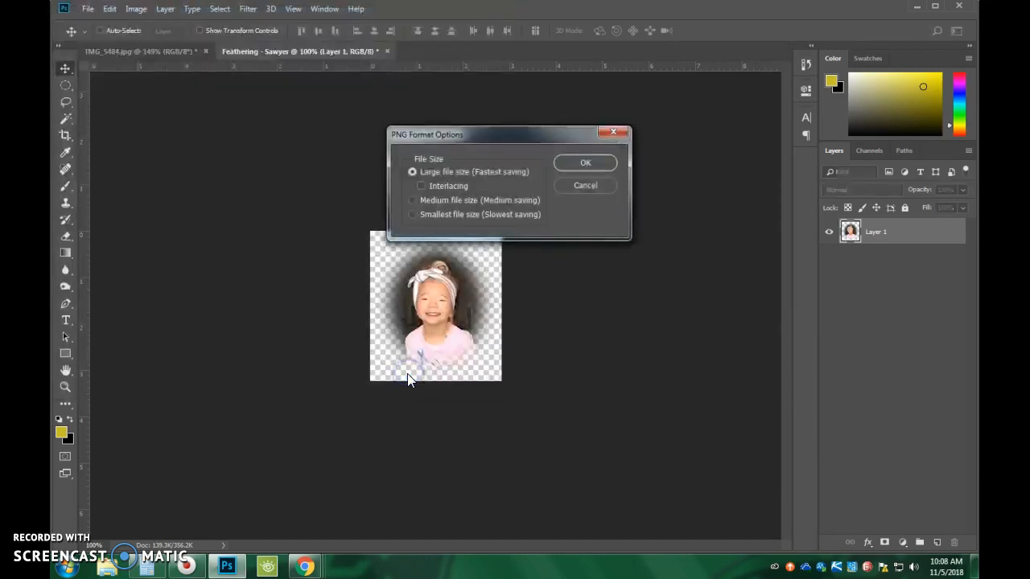
pyautogui.click(585, 165)
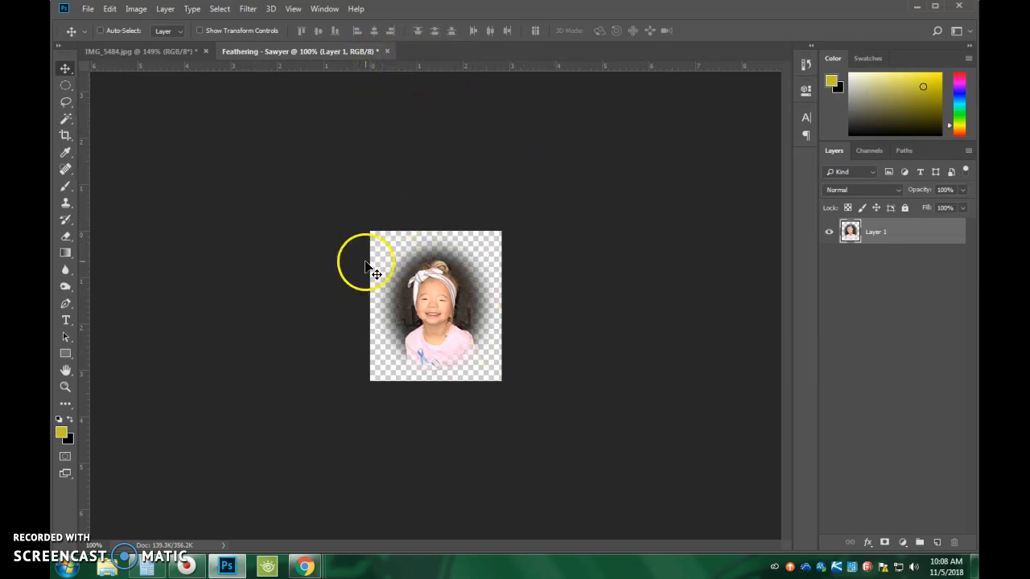
pyautogui.click(386, 52)
pyautogui.click(507, 215)
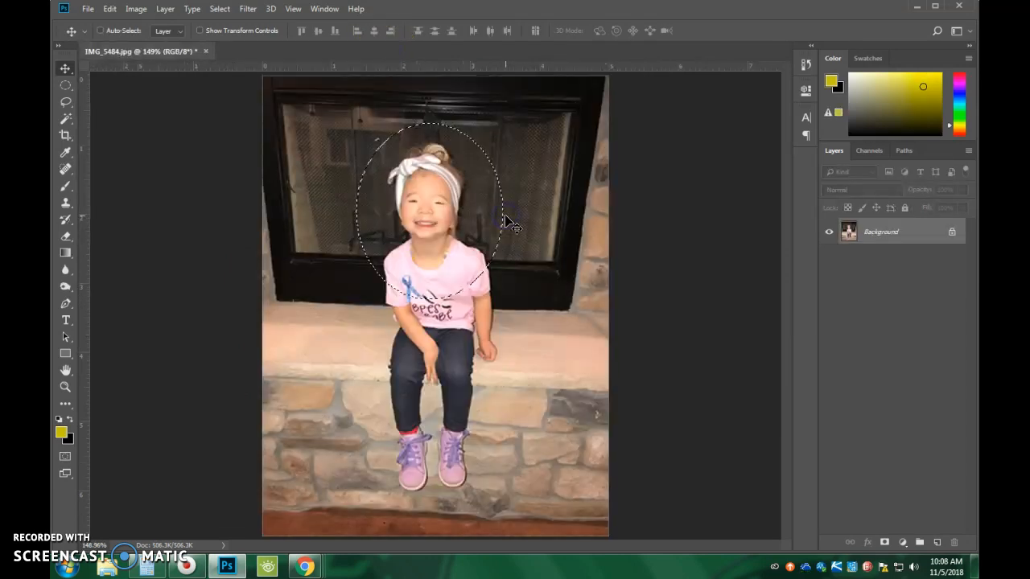
# - Switch to Chrome to view the friend's website page with the feathered portrait
pyautogui.moveTo(304, 568)
pyautogui.click(133, 490)
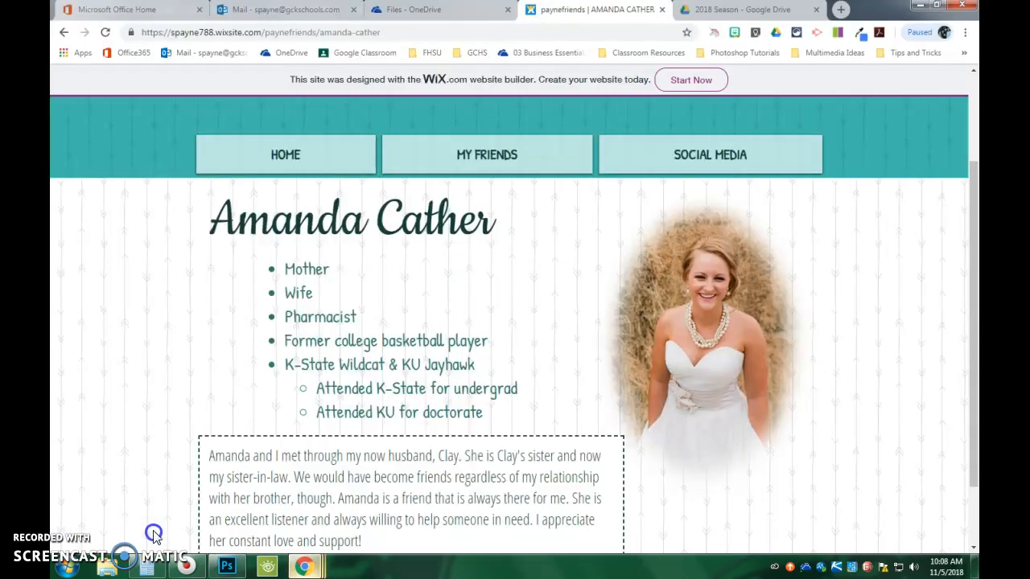